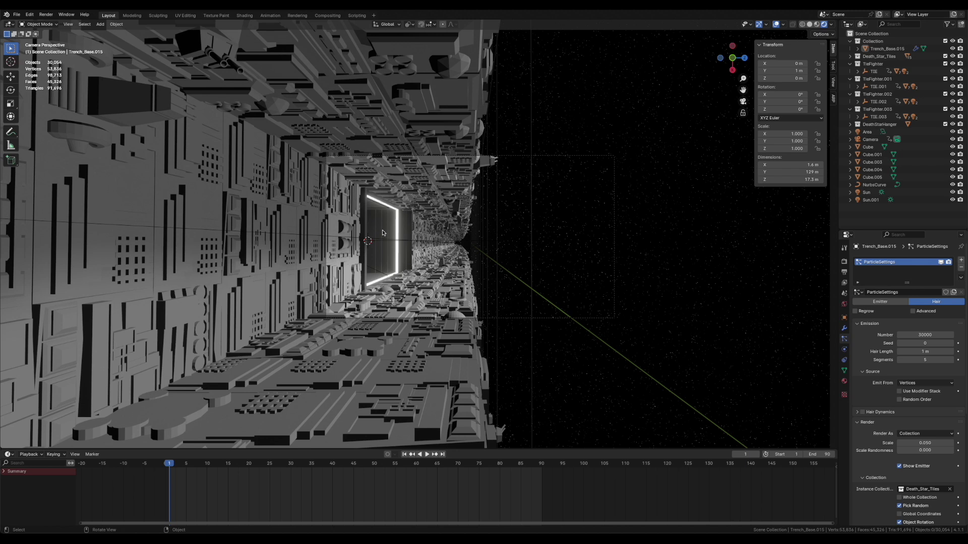
Toggle the trench base mesh between Edit Mode and Object Mode to compare its plain surfaces with the detailed particle tiles
{"action": "key", "text": "Tab"}
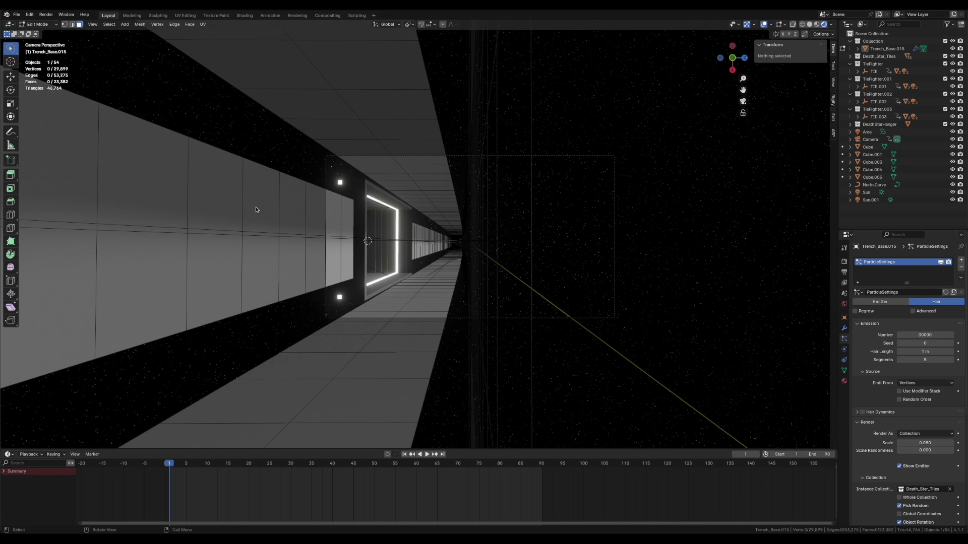
{"action": "key", "text": "Tab"}
{"action": "key", "text": "Tab"}
{"action": "key", "text": "Tab"}
{"action": "key", "text": "Tab"}
{"action": "key", "text": "Tab"}
{"action": "key", "text": "Tab"}
{"action": "key", "text": "Tab"}
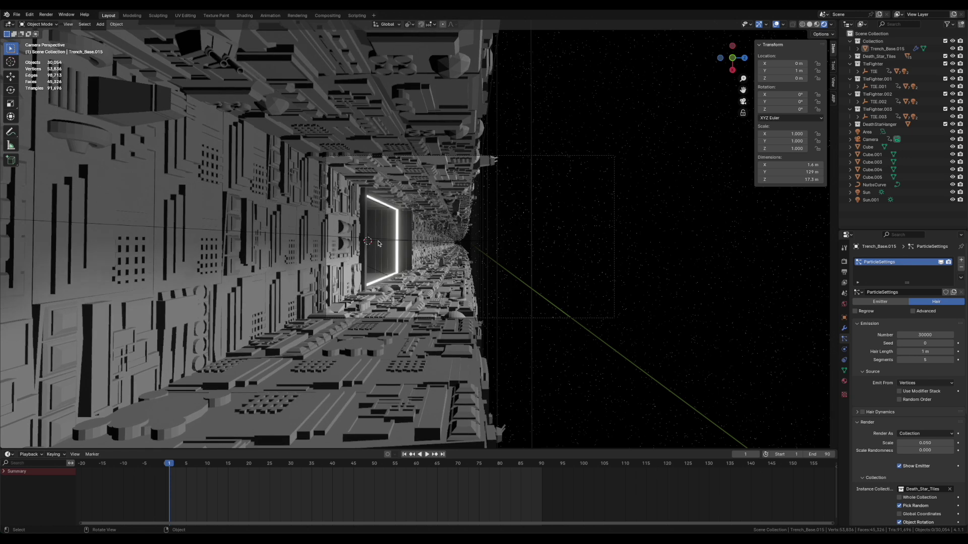
Hide the trench base collection and inspect the hangar shell and the separate rectangular frame beside it
{"action": "left_click", "coordinate": [953, 40]}
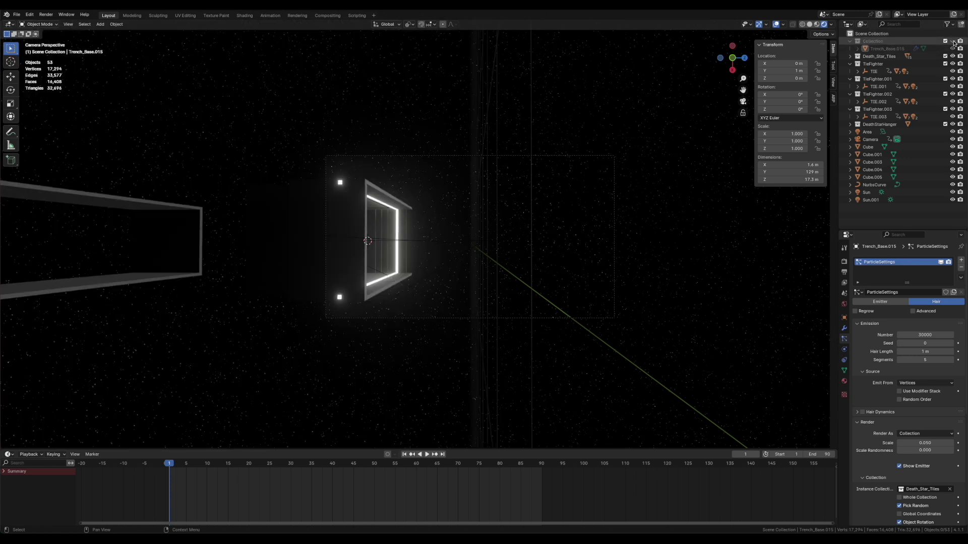
{"action": "left_click", "coordinate": [349, 254]}
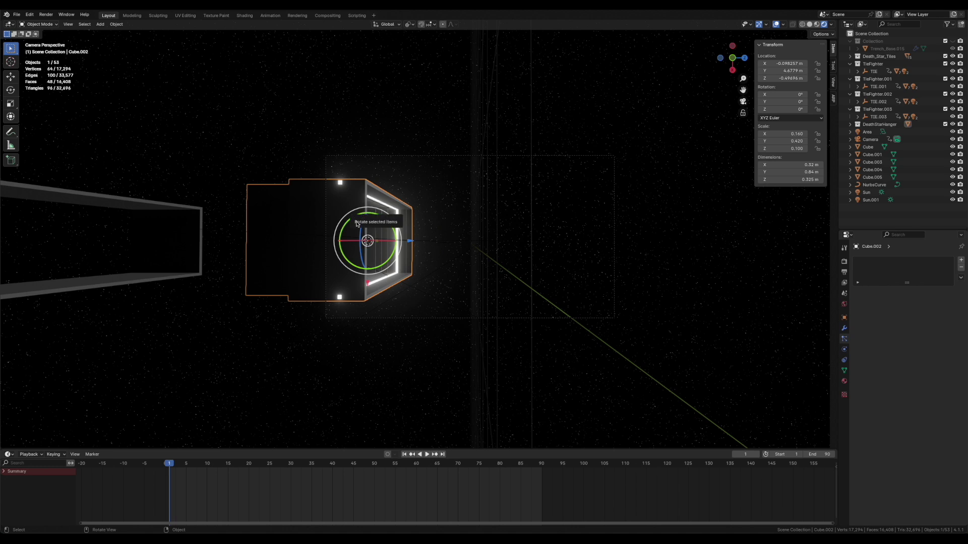
{"action": "left_click", "coordinate": [157, 255]}
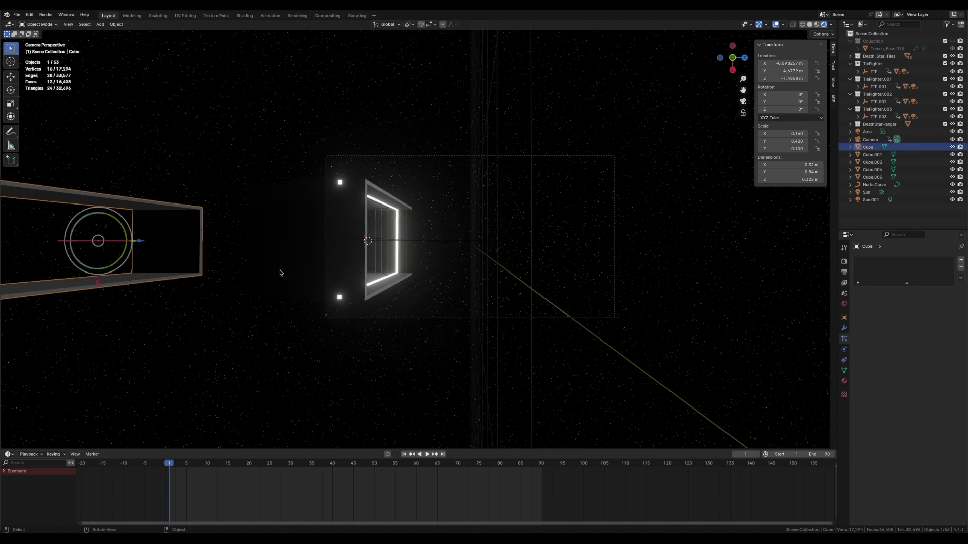
{"action": "left_click", "coordinate": [355, 229]}
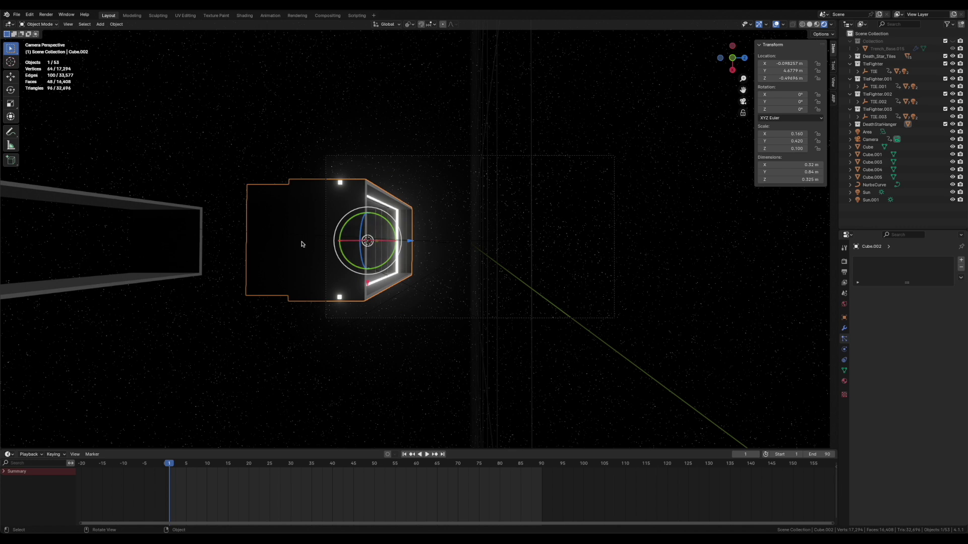
Inspect the glowing light strips around the hangar opening and show the trench base collection again
{"action": "left_click", "coordinate": [398, 237]}
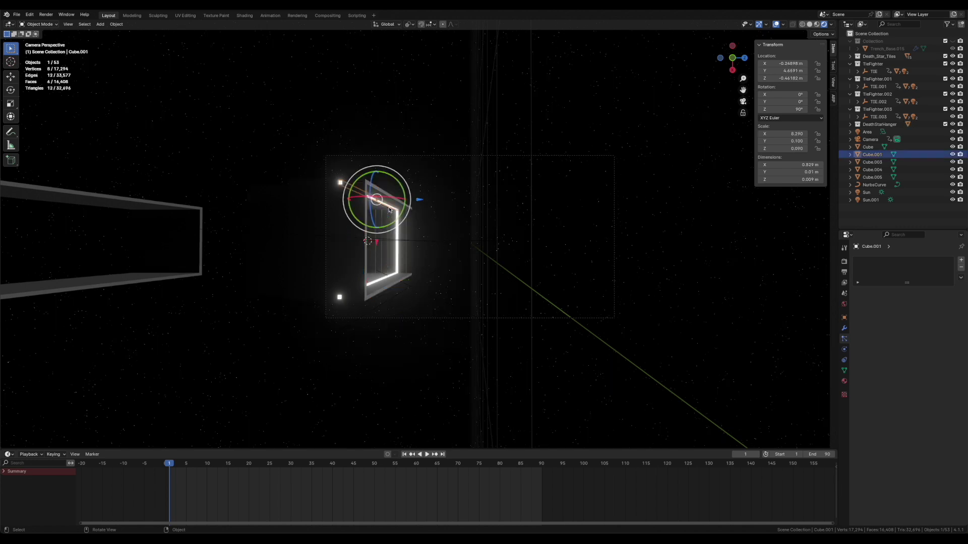
{"action": "left_click", "coordinate": [397, 236]}
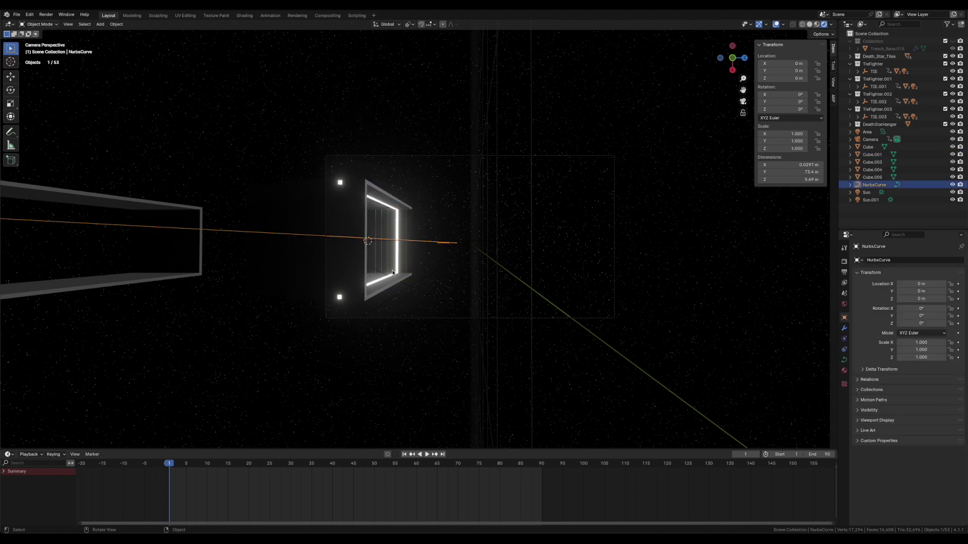
{"action": "left_click", "coordinate": [396, 233]}
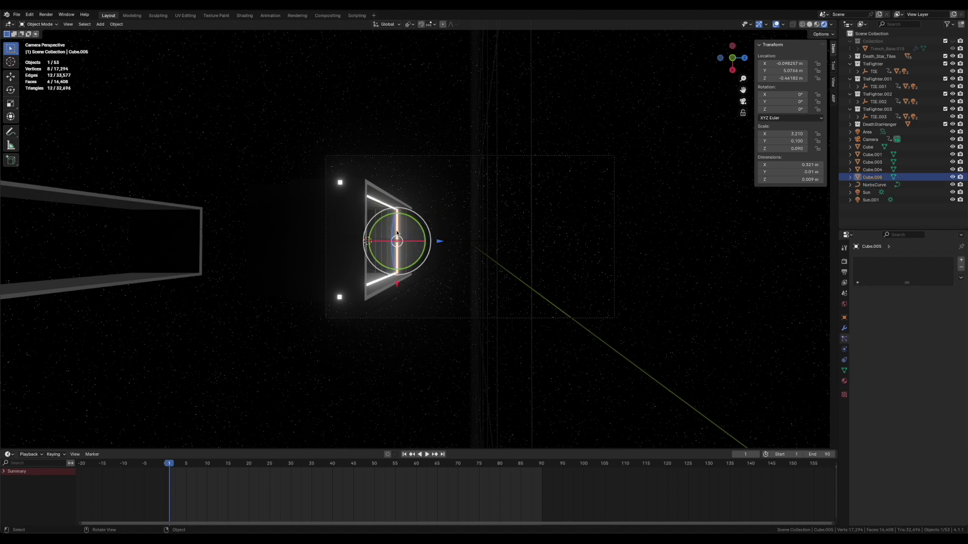
{"action": "left_click", "coordinate": [381, 281]}
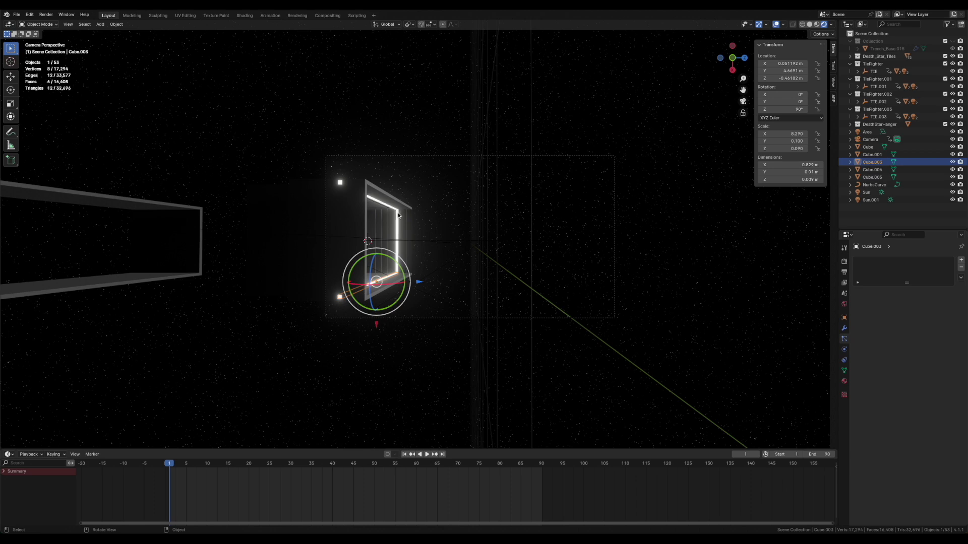
{"action": "left_click", "coordinate": [284, 226]}
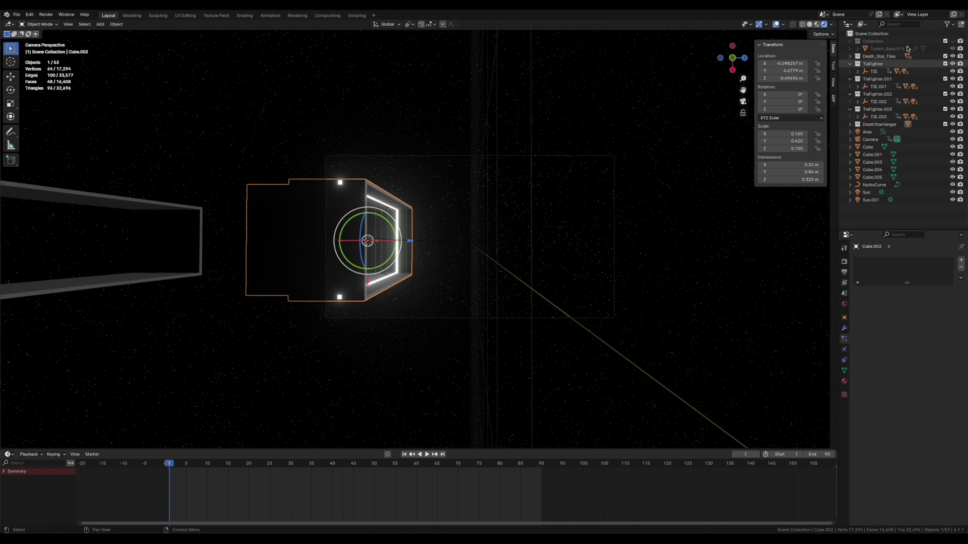
{"action": "left_click", "coordinate": [953, 41]}
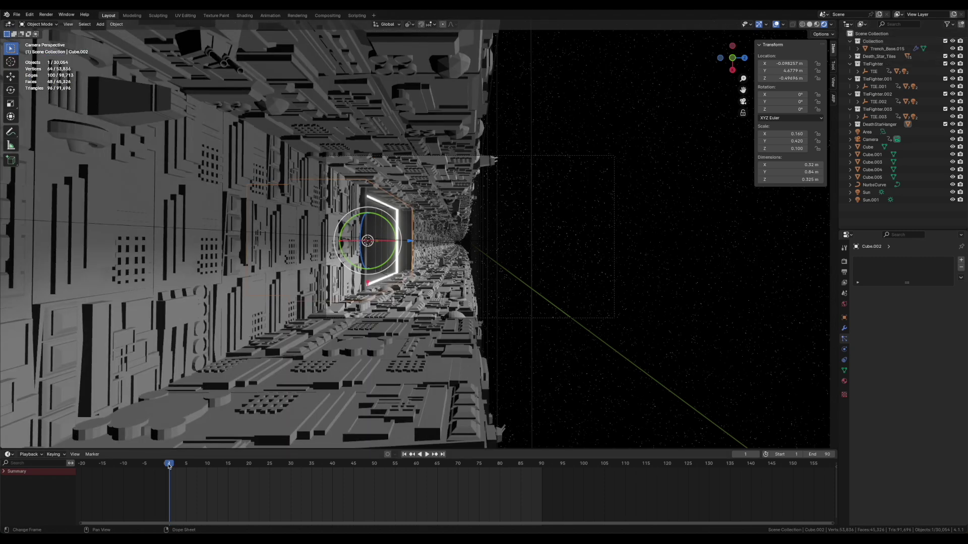
Play the animation up to frame 30 and zoom in on the flying TIE fighter to examine it
{"action": "key", "text": "space"}
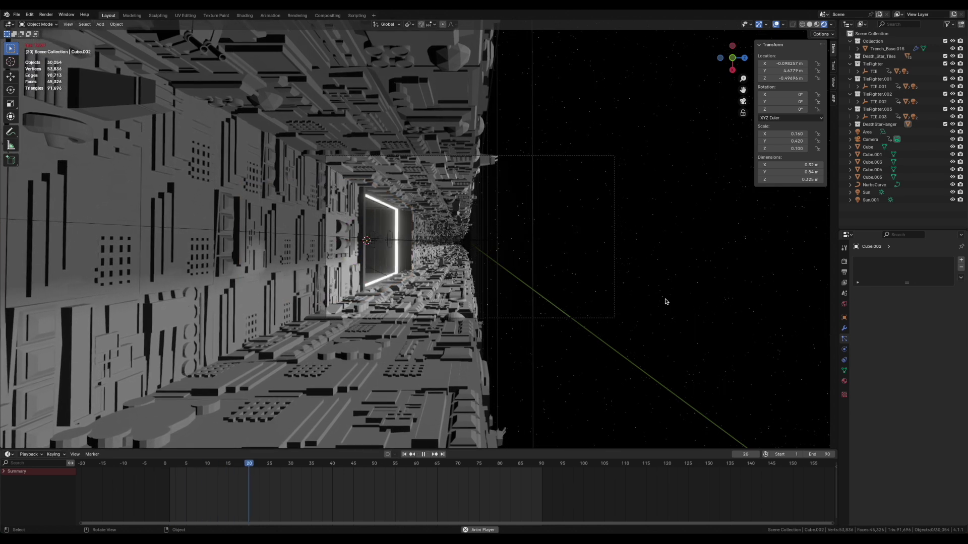
{"action": "key", "text": "space"}
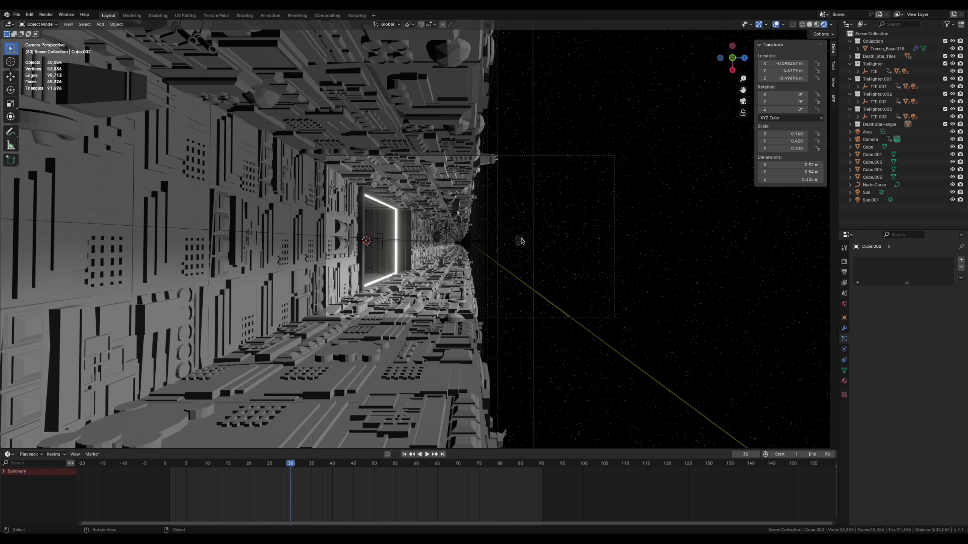
{"action": "left_click", "coordinate": [521, 240]}
{"action": "key", "text": "KP_Decimal"}
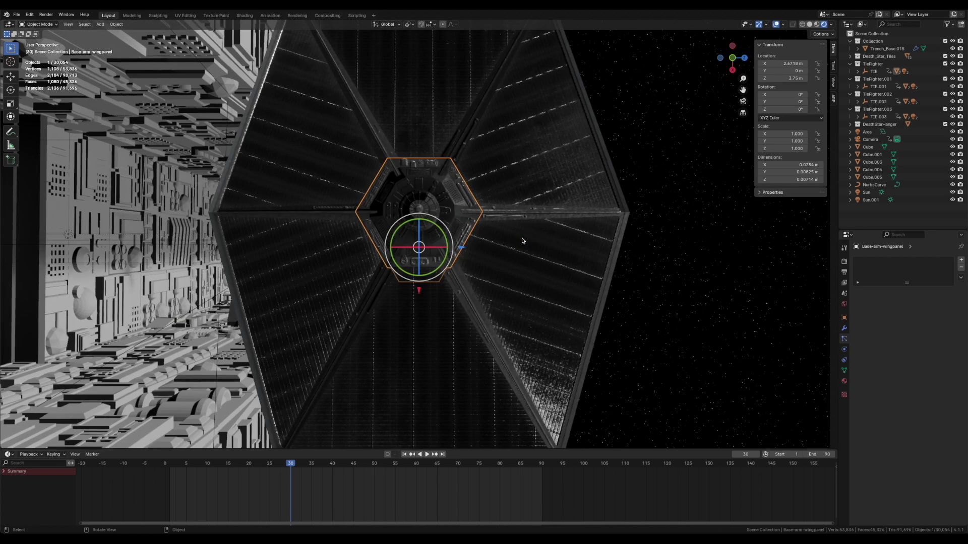
{"action": "scroll", "coordinate": [522, 241], "scroll_direction": "down", "scroll_amount": 5}
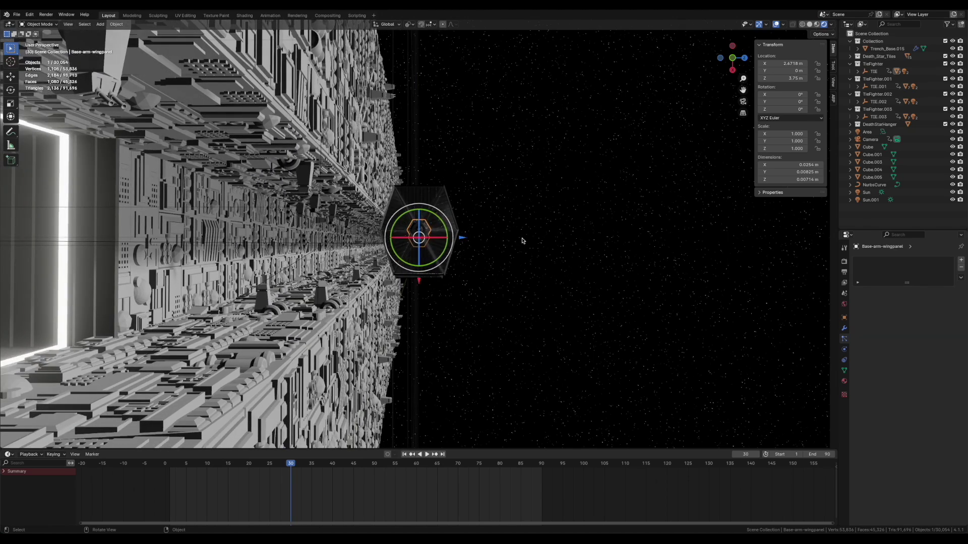
{"action": "scroll", "coordinate": [523, 240], "scroll_direction": "down", "scroll_amount": 1}
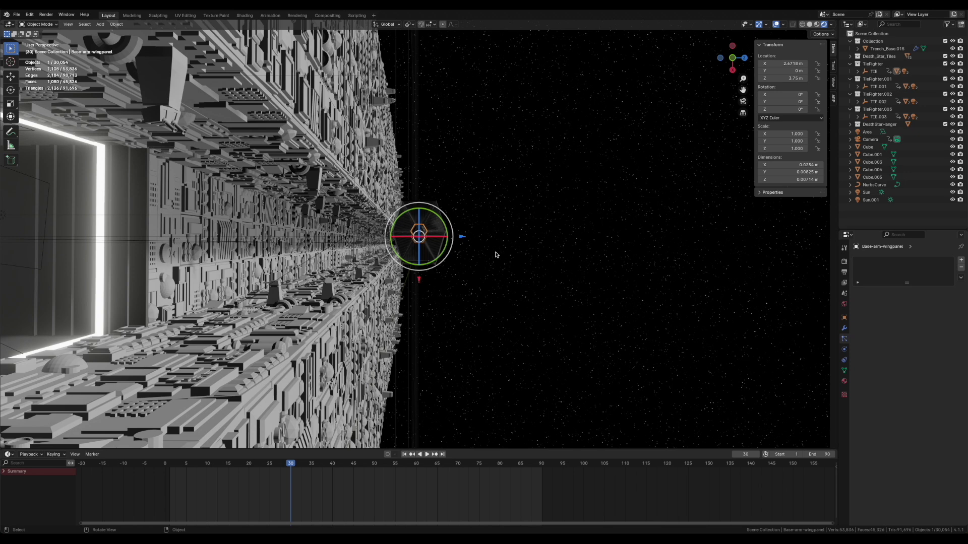
Go to frame 12 and frame the TIE fighter in the view as it passes over the trench tiles
{"action": "middle_click_drag", "start_coordinate": [467, 252], "coordinate": [393, 303]}
{"action": "left_click", "coordinate": [216, 466]}
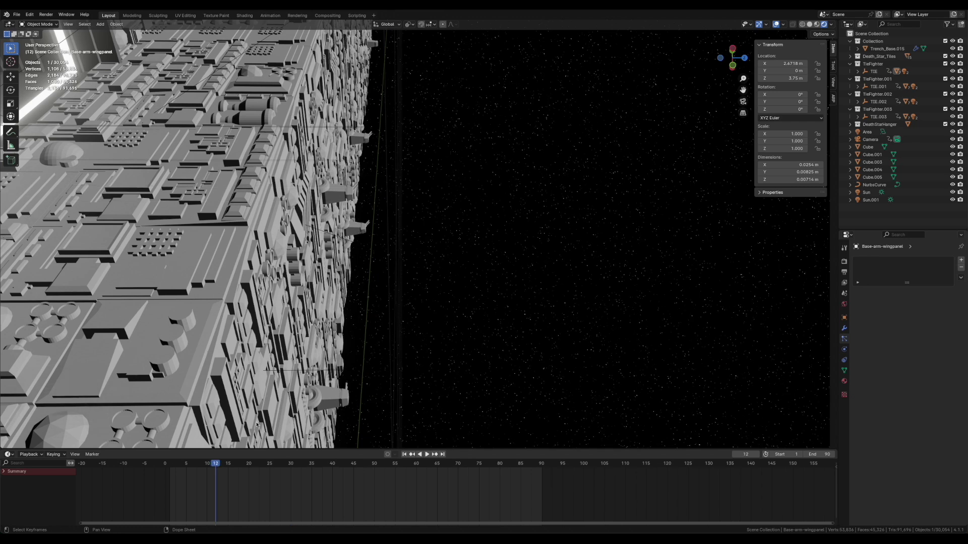
{"action": "scroll", "coordinate": [259, 422], "scroll_direction": "up", "scroll_amount": 5}
{"action": "key", "text": "KP_Decimal"}
{"action": "scroll", "coordinate": [375, 413], "scroll_direction": "down", "scroll_amount": 5}
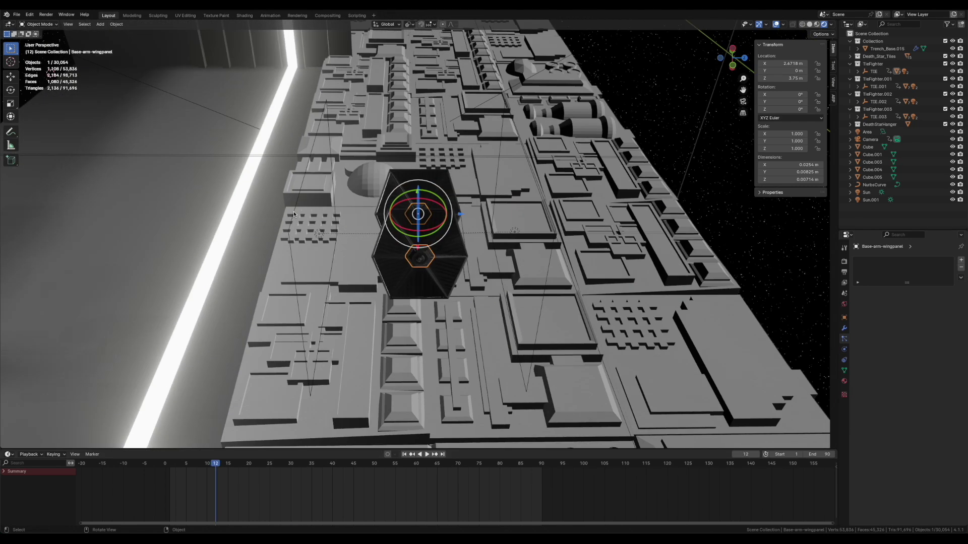
Inspect the TIE fighter's front and back area lights and its TIE parent empty, leaving nothing selected
{"action": "left_click", "coordinate": [319, 233]}
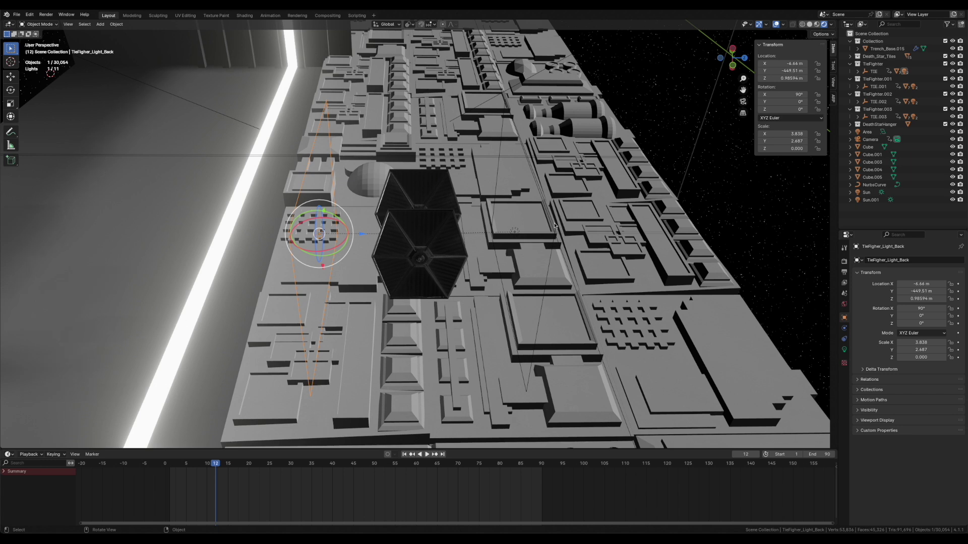
{"action": "left_click", "coordinate": [514, 231]}
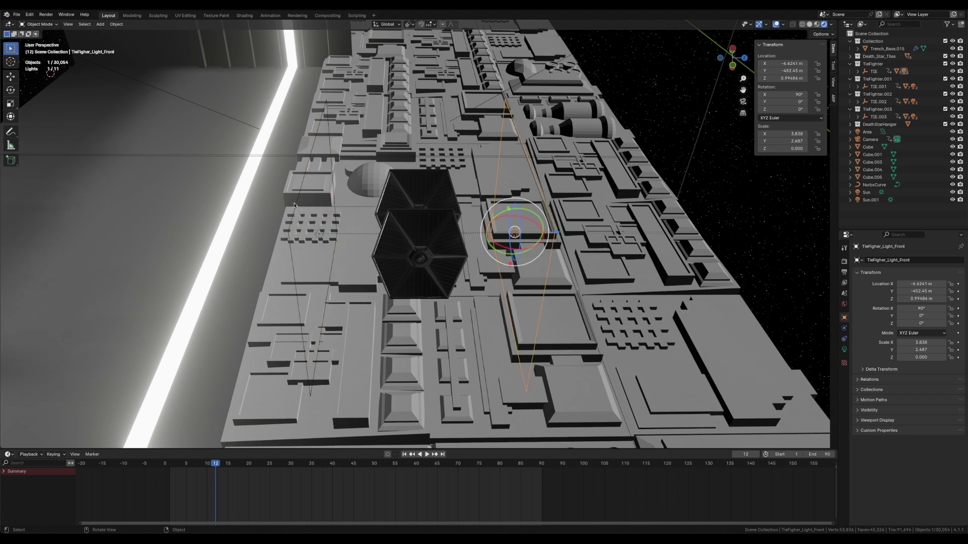
{"action": "left_click", "coordinate": [319, 233]}
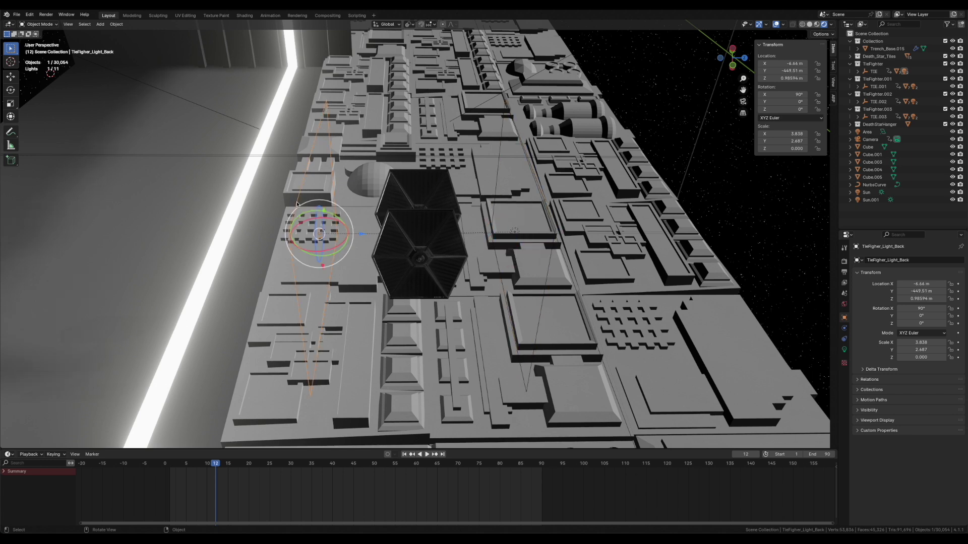
{"action": "left_click", "coordinate": [880, 72]}
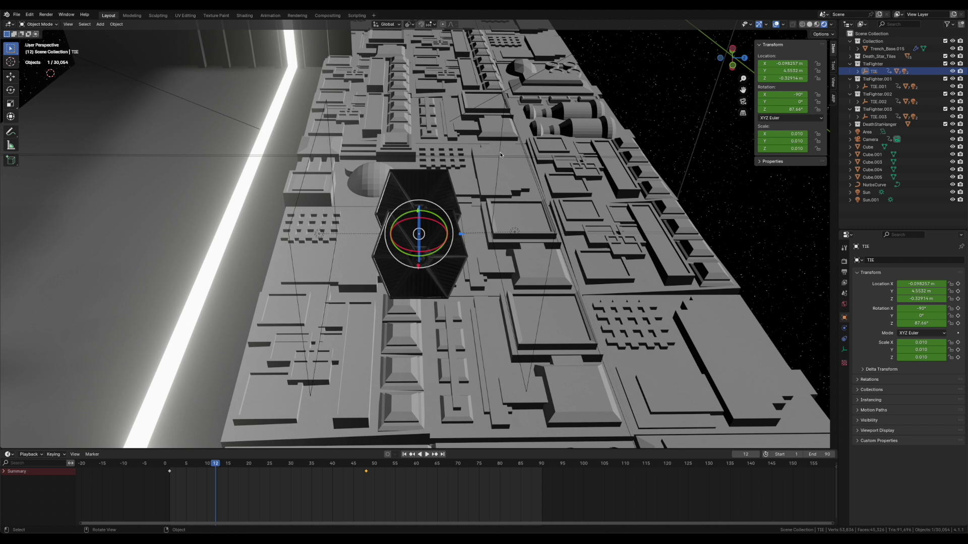
{"action": "left_click", "coordinate": [501, 155]}
{"action": "left_click", "coordinate": [302, 190]}
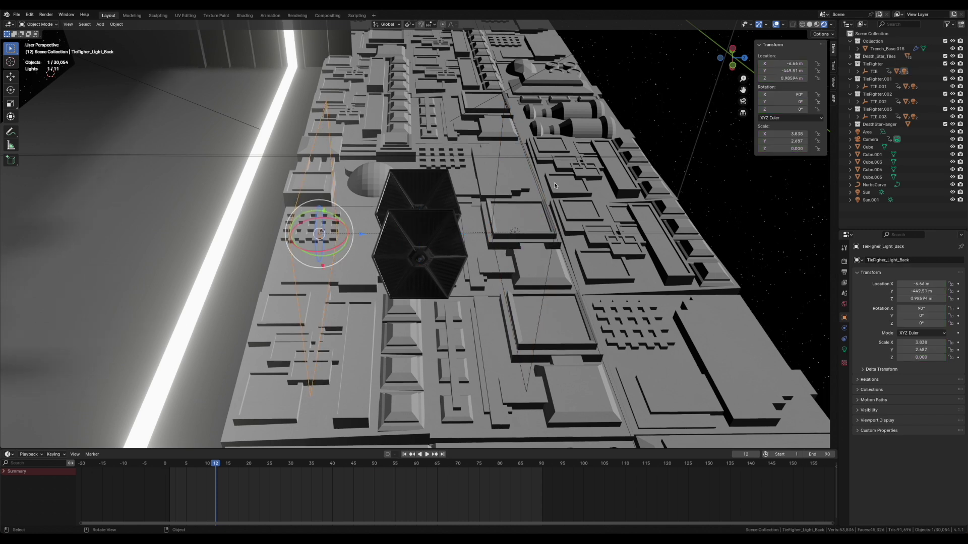
{"action": "key", "text": "alt+a"}
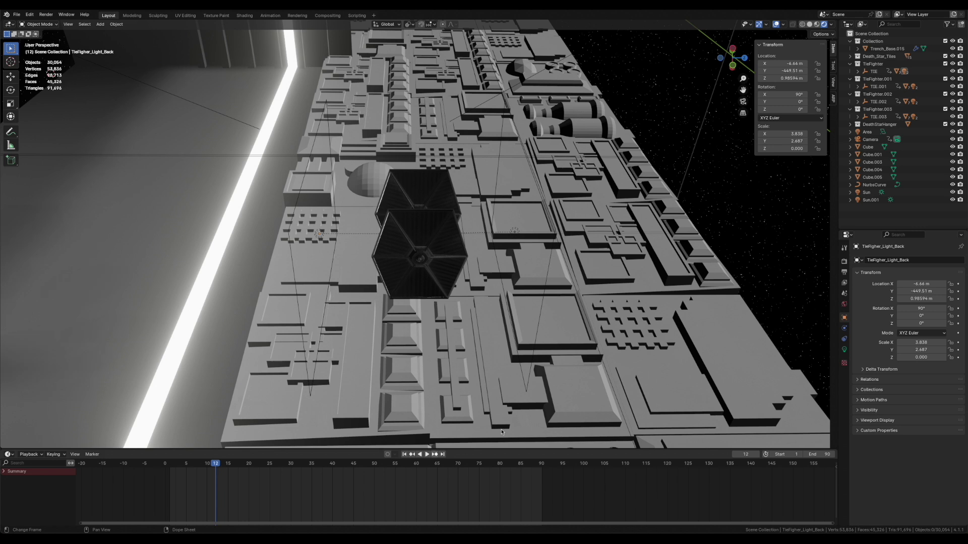
Select the TIE empty, return to the camera view at frame 1 and switch the viewport to Material Preview shading
{"action": "left_click", "coordinate": [873, 72]}
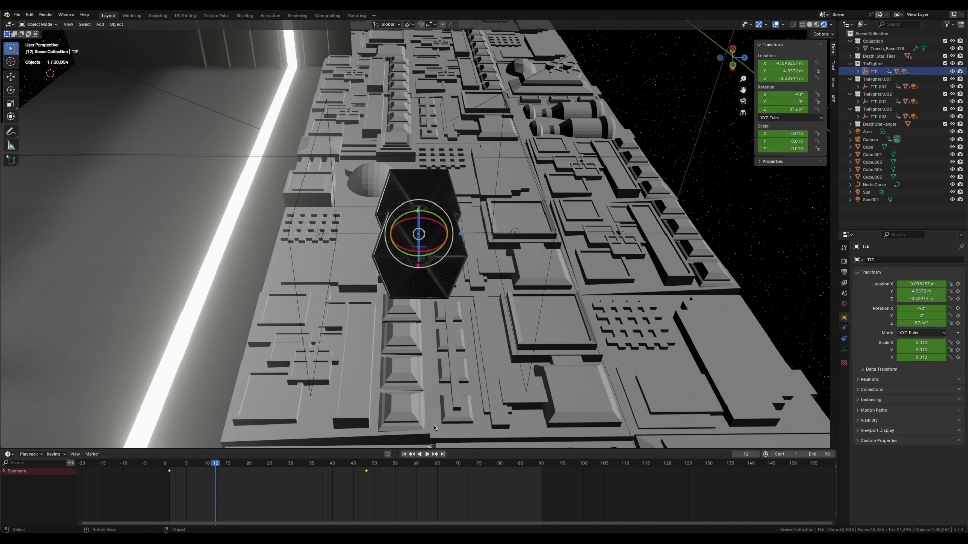
{"action": "key", "text": "KP_0"}
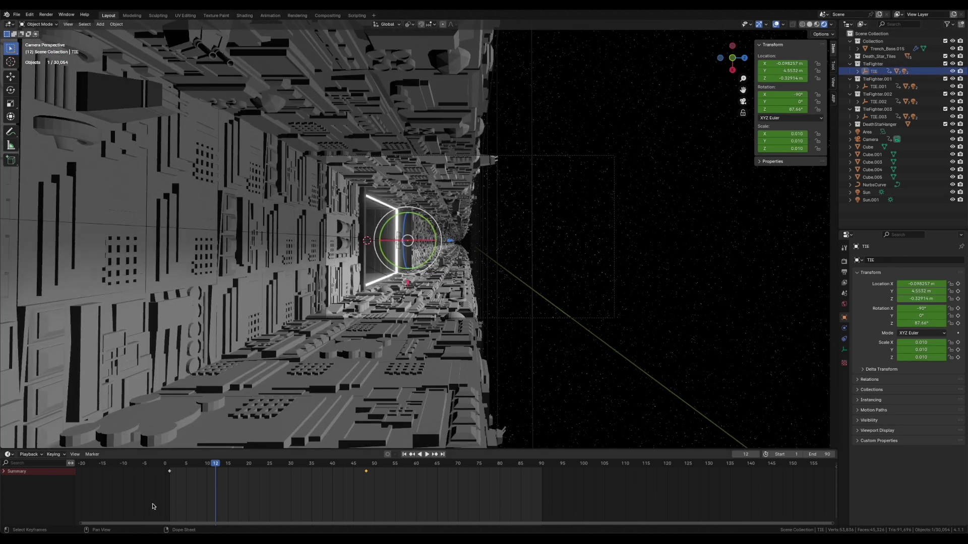
{"action": "left_click", "coordinate": [170, 465]}
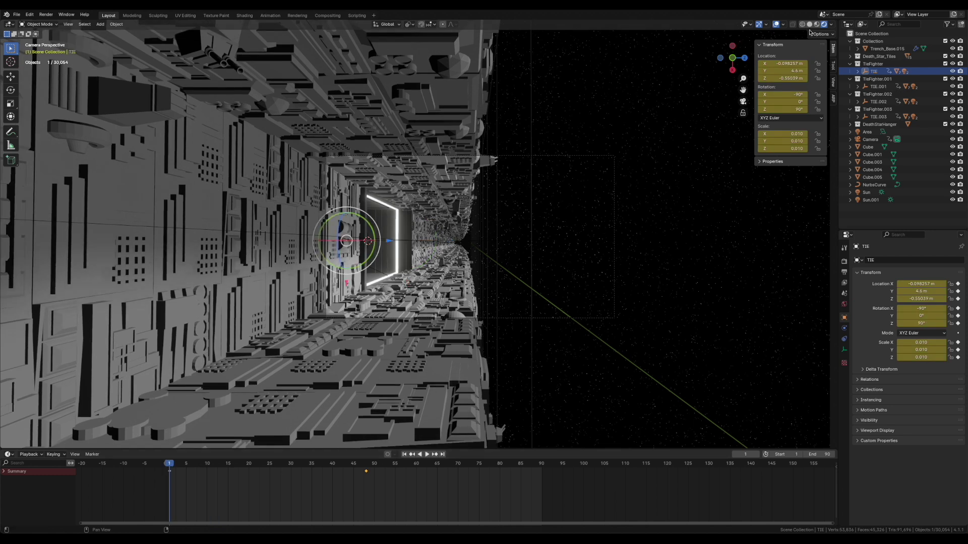
{"action": "left_click", "coordinate": [817, 24]}
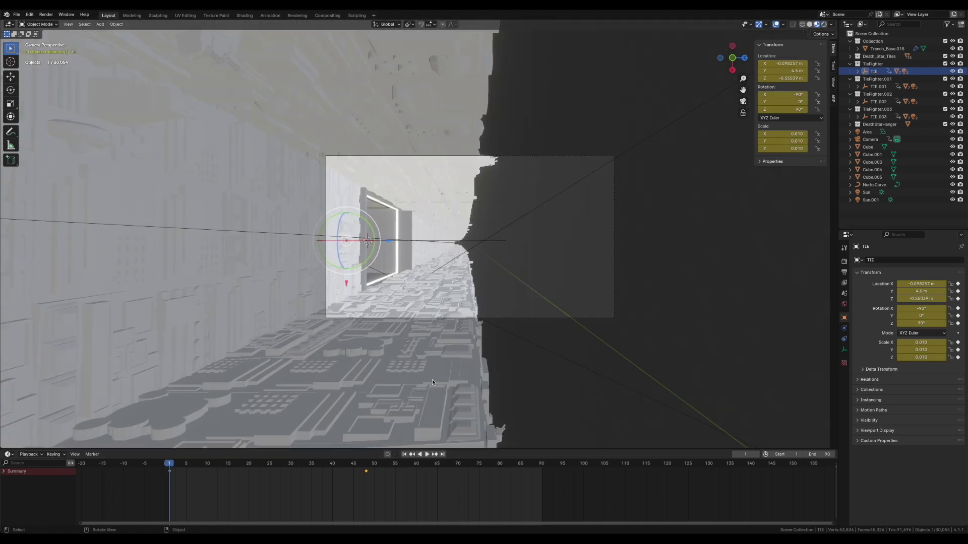
Play the fighters' flight animation and check the TIE empty's keyframes at frames 1 and 48
{"action": "key", "text": "space"}
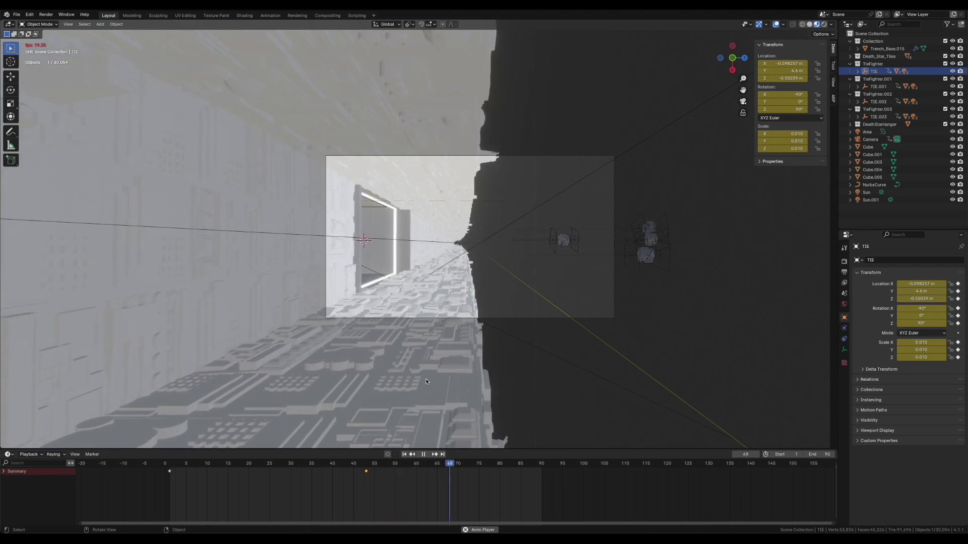
{"action": "key", "text": "space"}
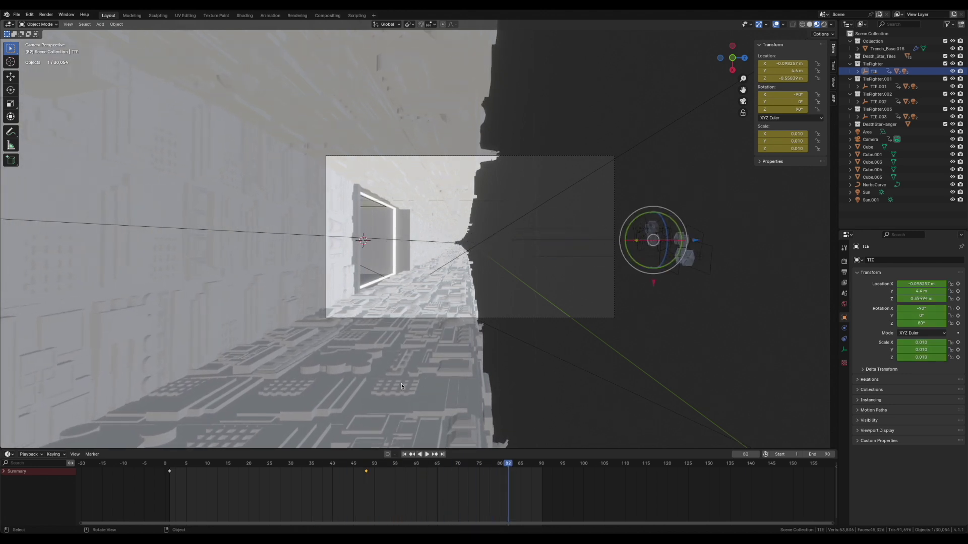
{"action": "left_click", "coordinate": [170, 464]}
{"action": "left_click", "coordinate": [367, 464]}
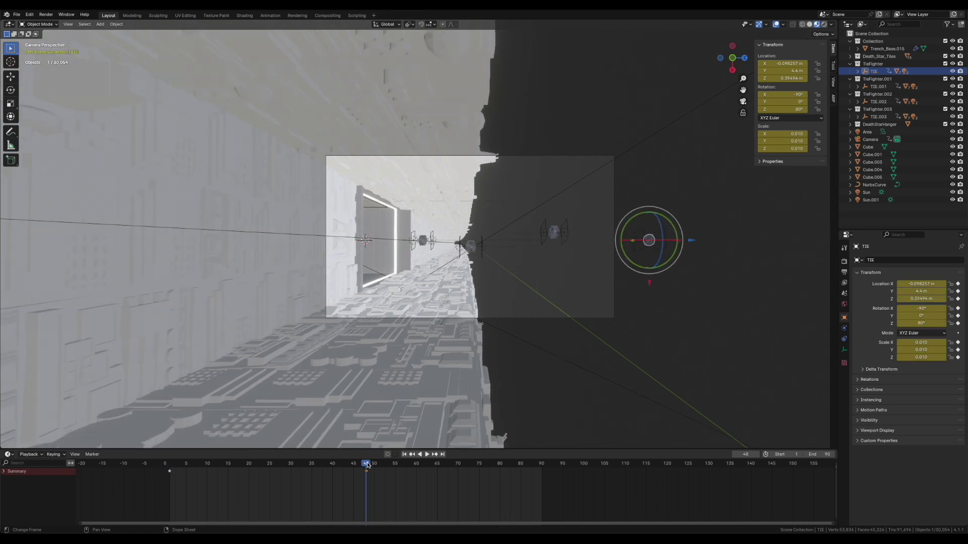
Examine the keyframe timing of the TIE.001, TIE.002 and TIE.003 empties on the timeline
{"action": "left_click", "coordinate": [875, 87]}
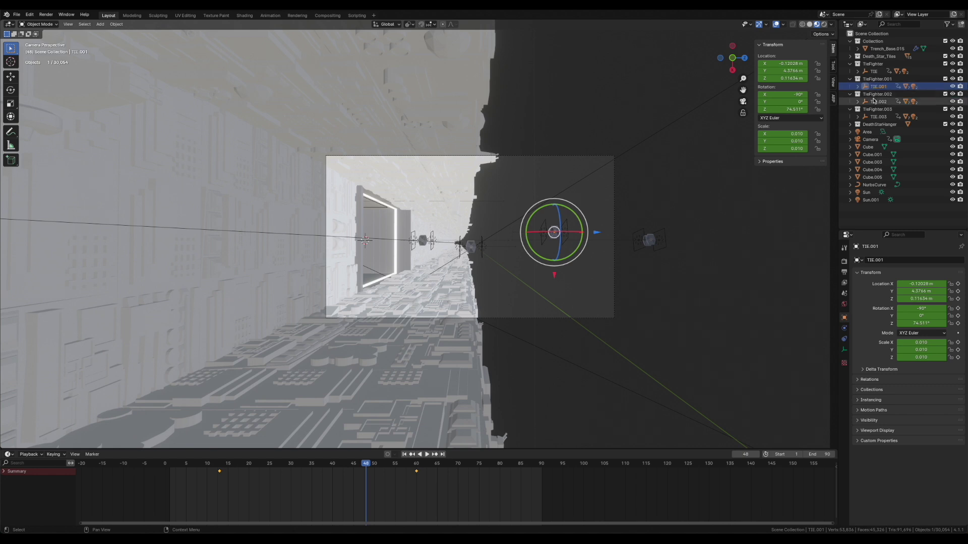
{"action": "left_click", "coordinate": [874, 102]}
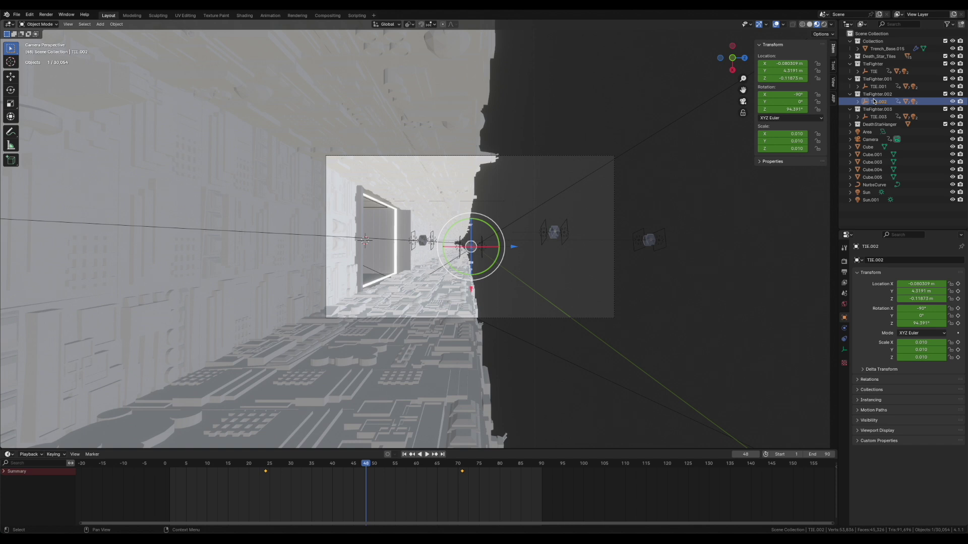
{"action": "left_click", "coordinate": [880, 117]}
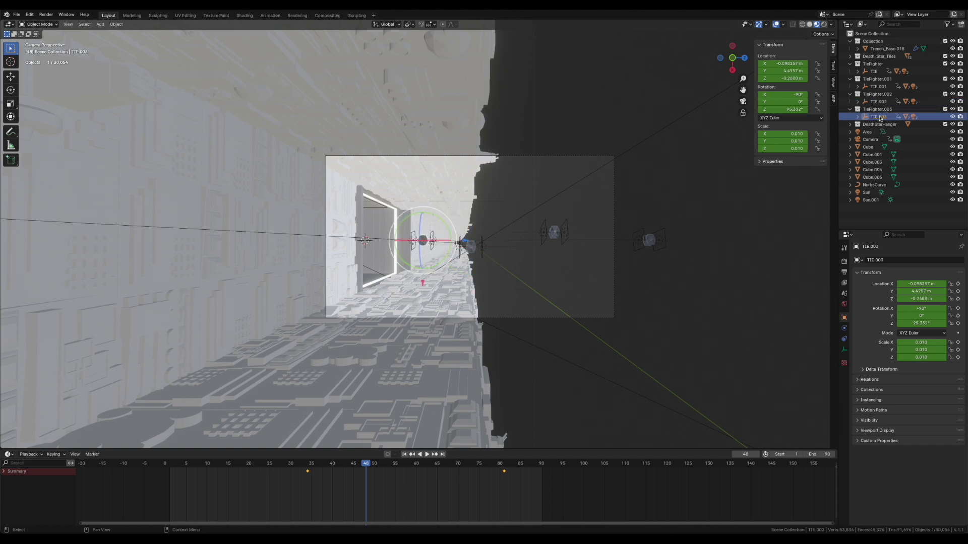
Compare the keyframe offsets of all four TIE empties, from TIE through TIE.003, on the timeline
{"action": "left_click", "coordinate": [876, 71]}
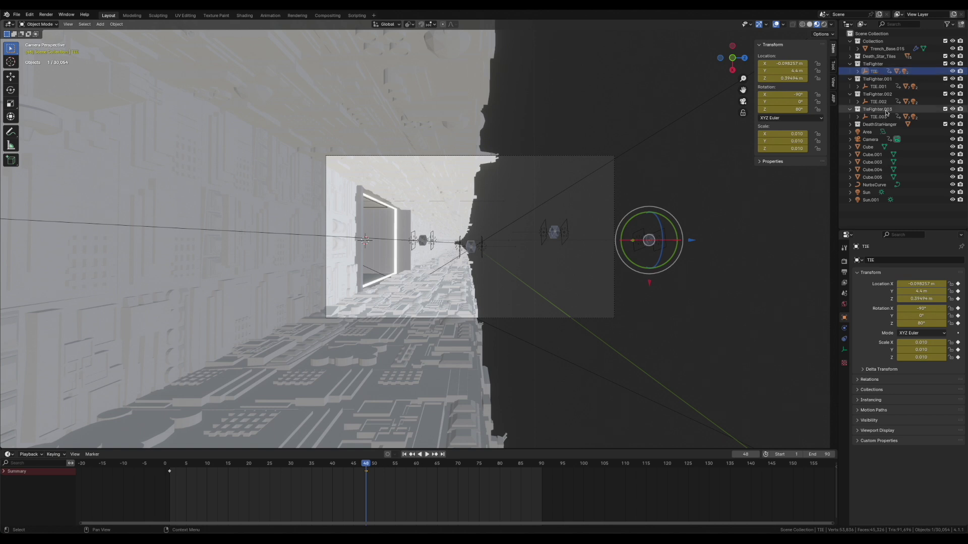
{"action": "left_click", "coordinate": [878, 87]}
{"action": "left_click", "coordinate": [878, 101]}
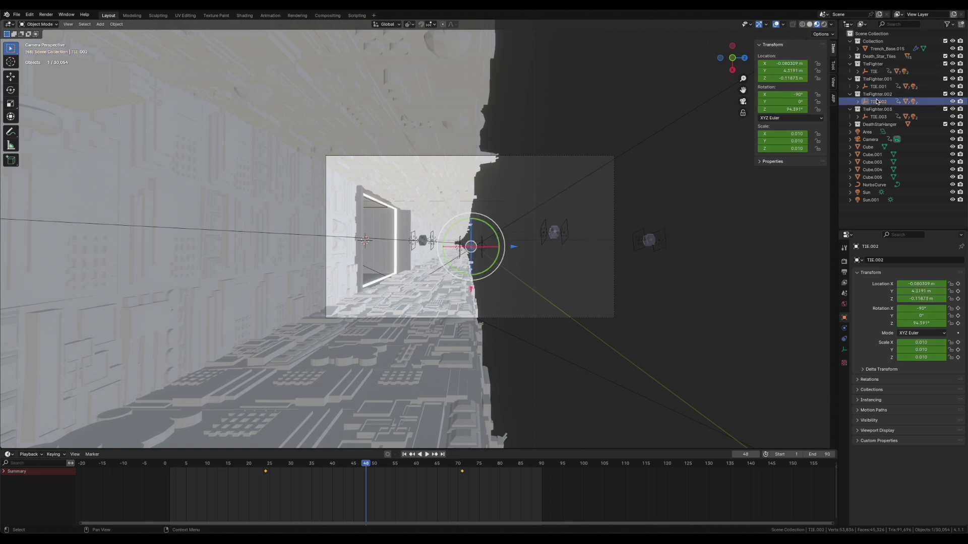
{"action": "left_click", "coordinate": [878, 117]}
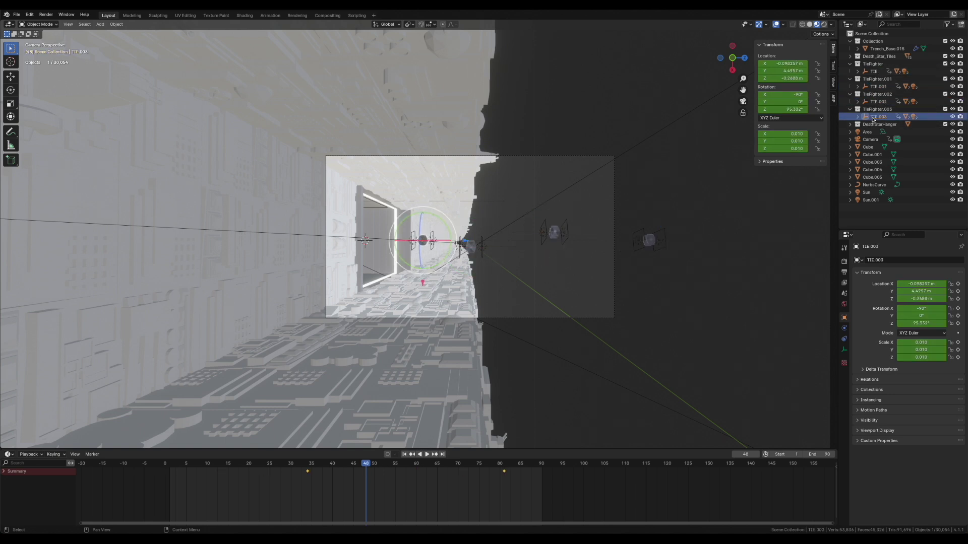
Switch the viewport to Rendered shading and play the fighters' flight animation twice, starting from frame 1 each time
{"action": "left_click", "coordinate": [170, 464]}
{"action": "left_click", "coordinate": [824, 24]}
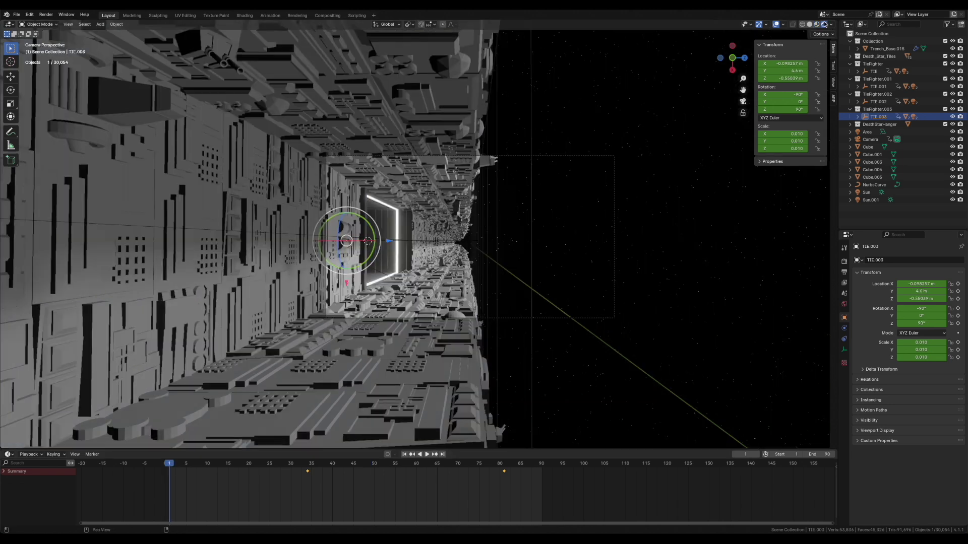
{"action": "key", "text": "space"}
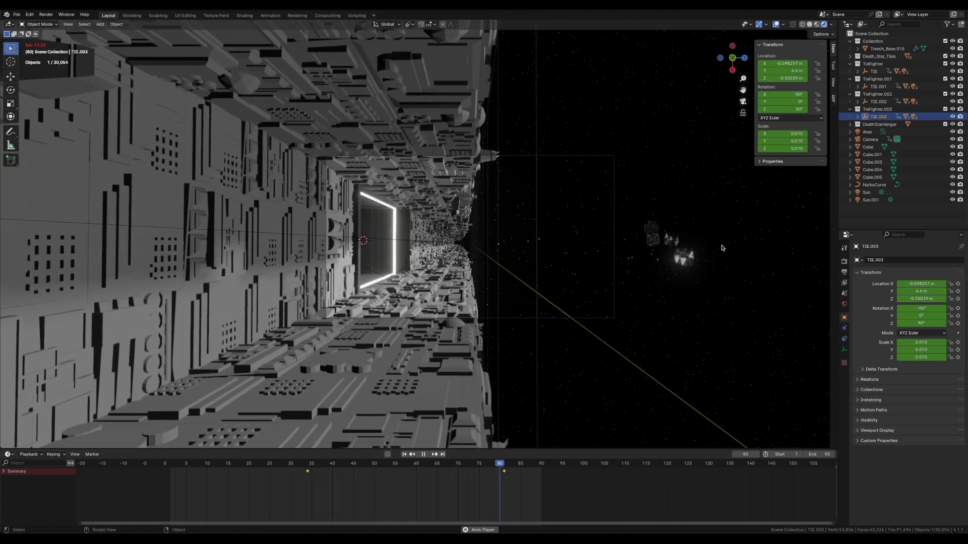
{"action": "key", "text": "space"}
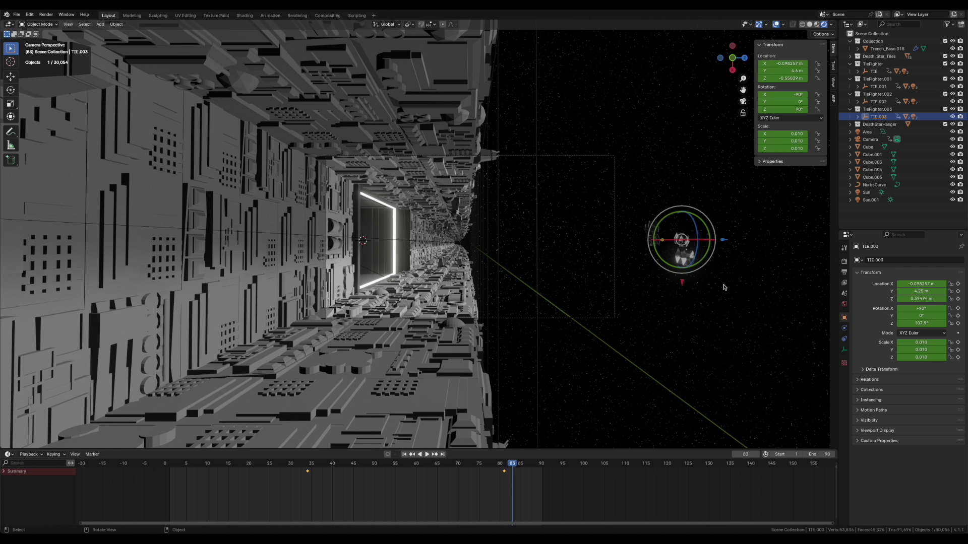
{"action": "left_click", "coordinate": [172, 464]}
{"action": "key", "text": "space"}
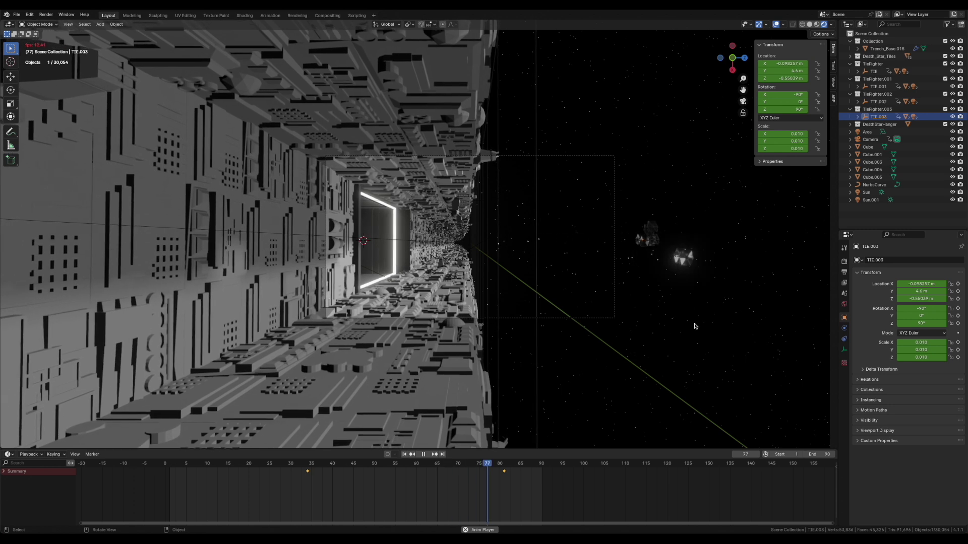
{"action": "key", "text": "space"}
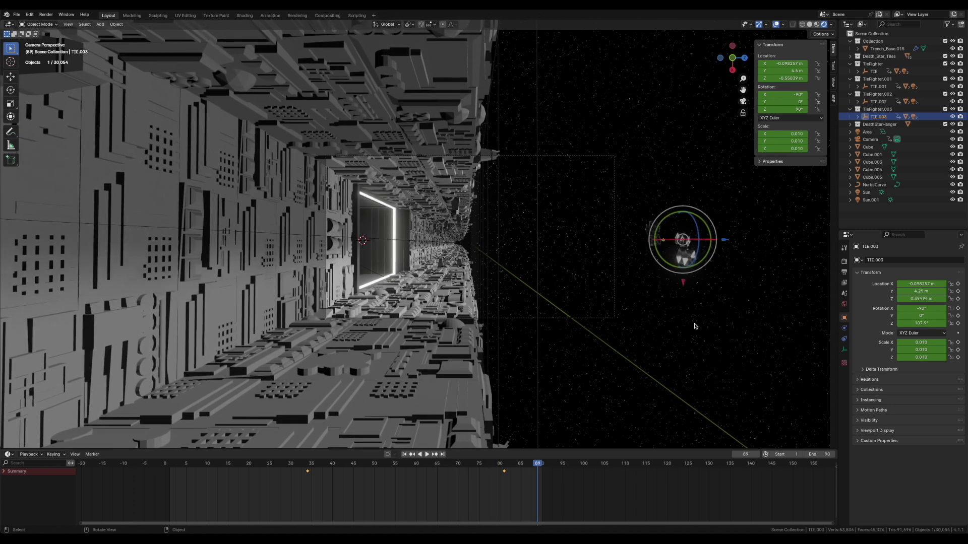